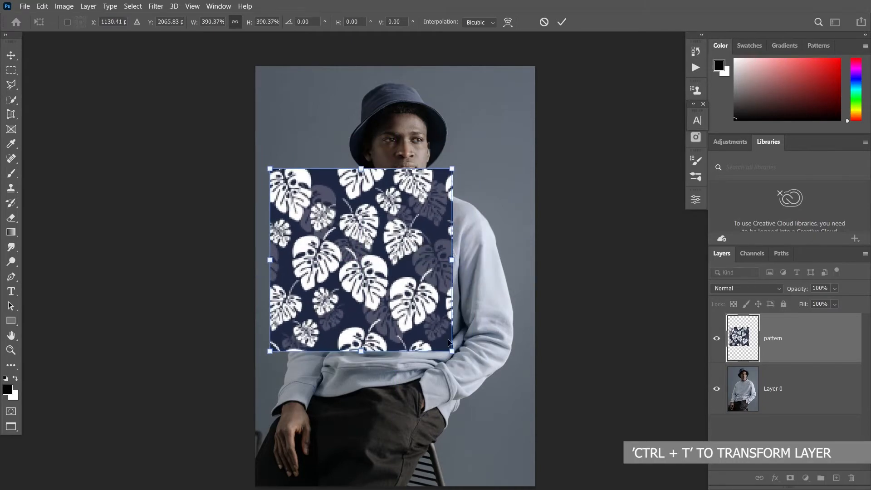
Step: Apply the transform that scales the leaf pattern over the sweatshirt, and check the photo with the pattern hidden and shown
{"action": "left_click", "coordinate": [562, 22]}
{"action": "left_click", "coordinate": [716, 338]}
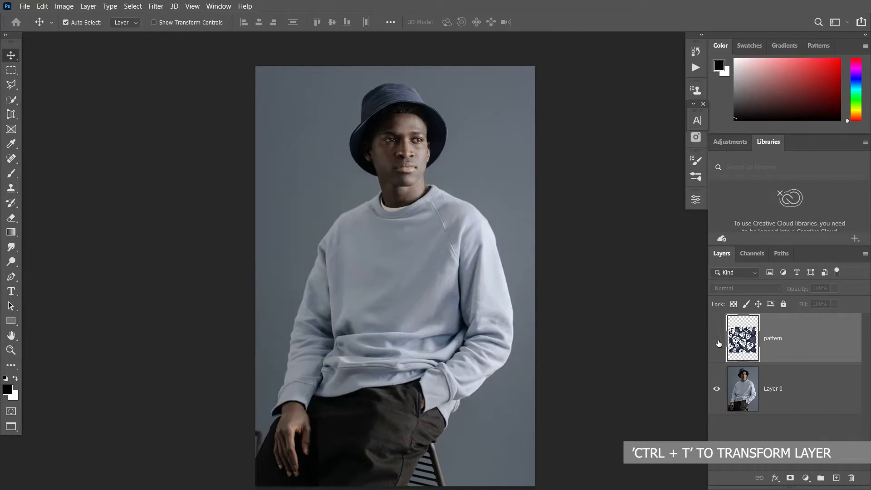
{"action": "left_click", "coordinate": [716, 338]}
{"action": "scroll", "coordinate": [305, 454], "scroll_direction": "up", "scroll_amount": 5}
{"action": "scroll", "coordinate": [306, 426], "scroll_direction": "down", "scroll_amount": 5}
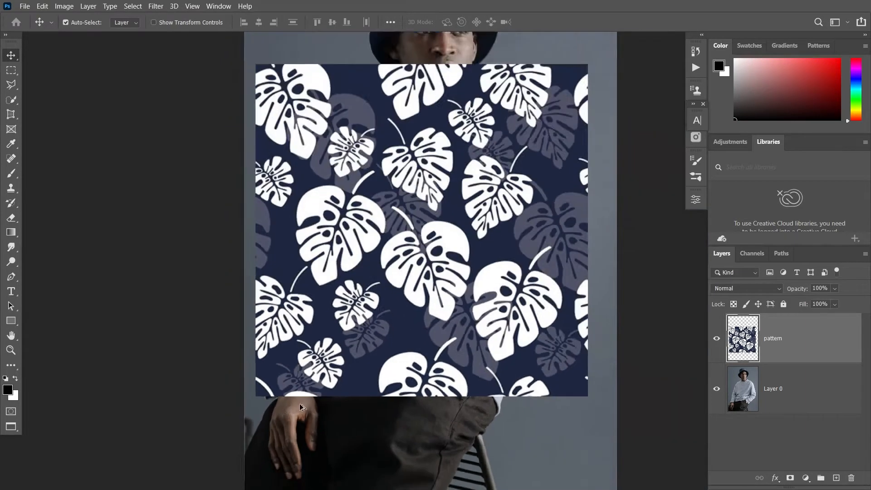
{"action": "scroll", "coordinate": [359, 240], "scroll_direction": "up", "scroll_amount": 1}
Step: Hide the pattern layer and open the photo layer, Layer 0, in the Select and Mask workspace
{"action": "left_click", "coordinate": [774, 389]}
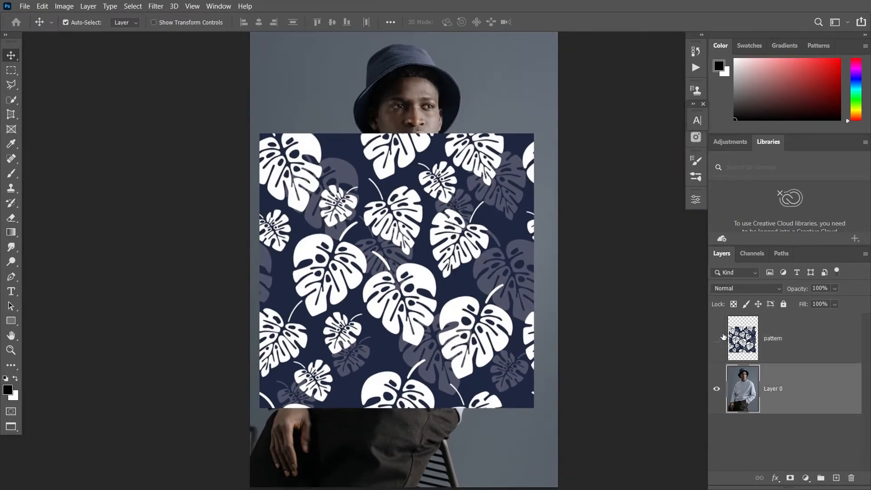
{"action": "left_click", "coordinate": [716, 338]}
{"action": "scroll", "coordinate": [390, 264], "scroll_direction": "up", "scroll_amount": 1}
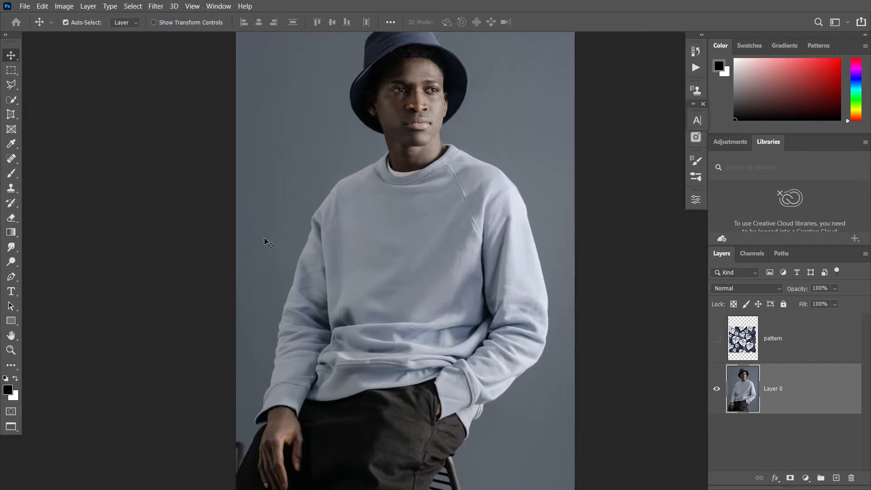
{"action": "left_click", "coordinate": [11, 99]}
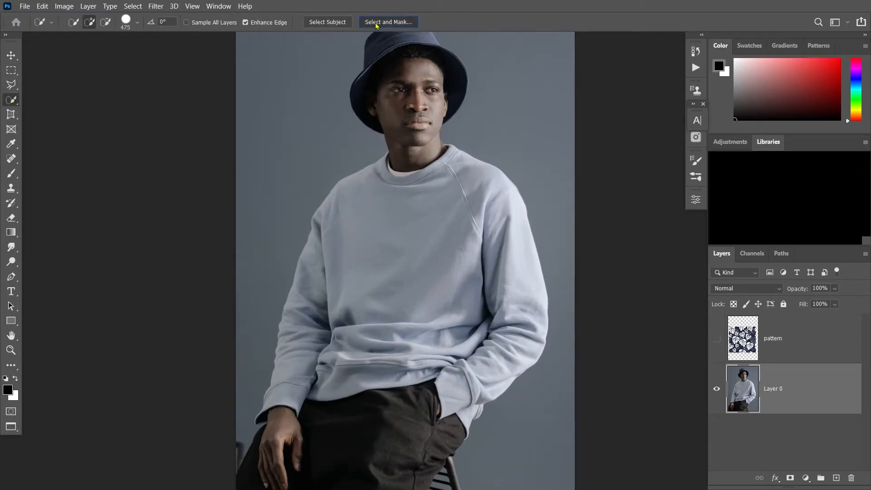
{"action": "left_click", "coordinate": [383, 22]}
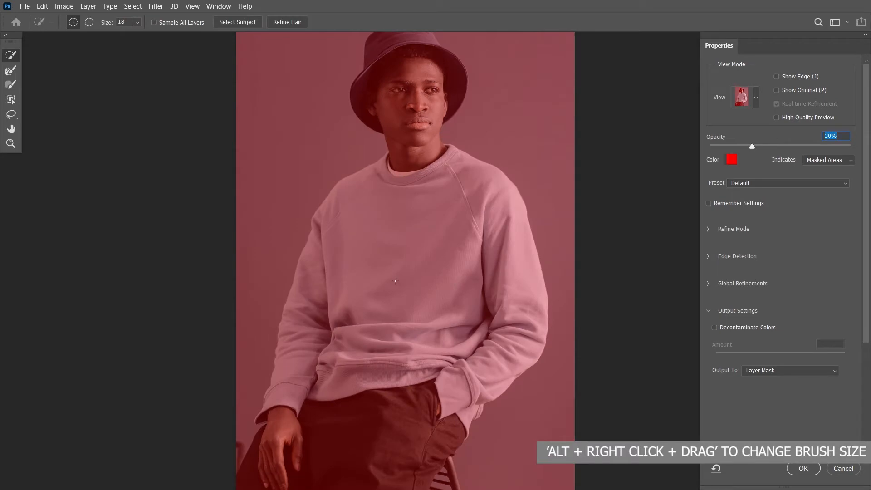
Step: Select the sweatshirt's body and both sleeves with the Quick Selection brush at size 365
{"action": "mouse_move", "coordinate": [373, 260]}
{"action": "left_mouse_down"}
{"action": "mouse_move", "coordinate": [400, 259]}
{"action": "mouse_move", "coordinate": [374, 249]}
{"action": "left_mouse_up"}
{"action": "scroll", "coordinate": [390, 251], "scroll_direction": "up", "scroll_amount": 3}
{"action": "left_click", "coordinate": [391, 216]}
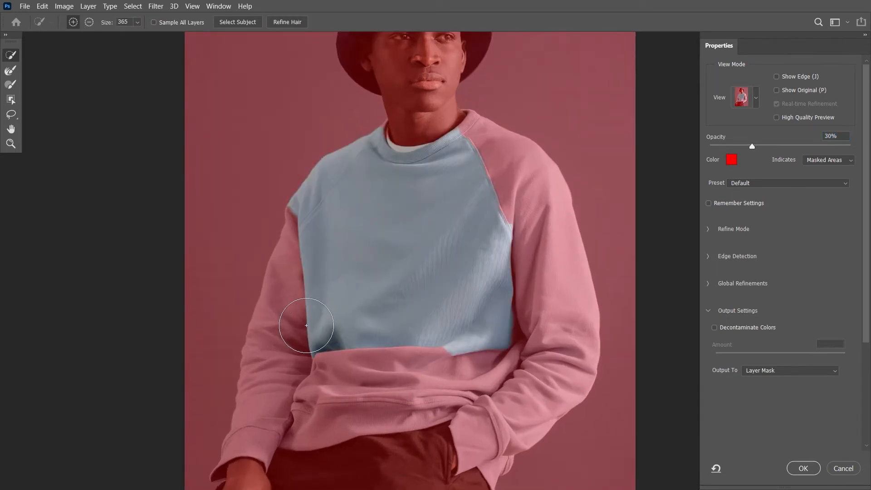
{"action": "left_click", "coordinate": [307, 324]}
{"action": "left_click", "coordinate": [281, 383]}
{"action": "left_click", "coordinate": [508, 399]}
{"action": "left_click", "coordinate": [530, 304]}
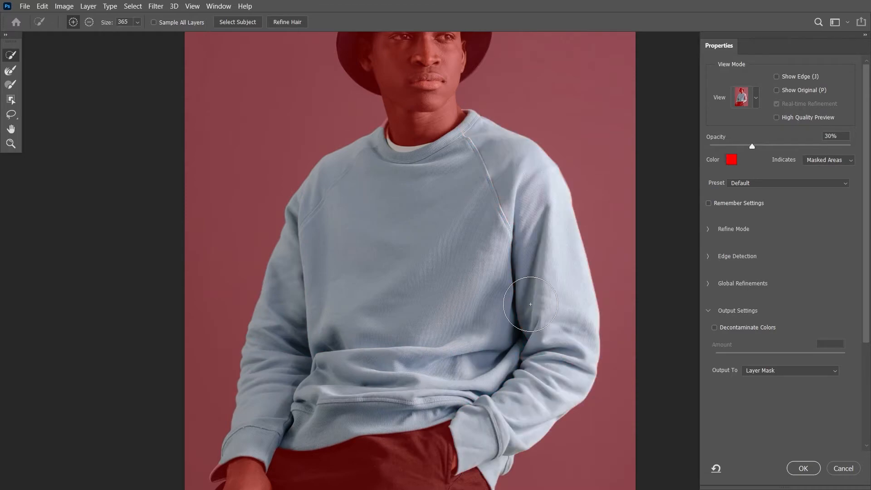
{"action": "scroll", "coordinate": [503, 221], "scroll_direction": "down", "scroll_amount": 1}
Step: Reduce the selection brush to size 21 and add the missing edge of the cuff above the resting hand
{"action": "scroll", "coordinate": [254, 471], "scroll_direction": "up", "scroll_amount": 6}
{"action": "left_click_drag", "start_coordinate": [255, 470], "coordinate": [340, 401]}
{"action": "scroll", "coordinate": [323, 347], "scroll_direction": "up", "scroll_amount": 3}
{"action": "left_click_drag", "start_coordinate": [344, 325], "coordinate": [242, 323]}
{"action": "scroll", "coordinate": [266, 378], "scroll_direction": "up", "scroll_amount": 3}
{"action": "scroll", "coordinate": [266, 377], "scroll_direction": "up", "scroll_amount": 1}
{"action": "key", "text": "bracketleft"}
{"action": "key", "text": "bracketleft"}
{"action": "key", "text": "bracketleft"}
{"action": "key", "text": "bracketleft"}
{"action": "key", "text": "bracketleft"}
{"action": "left_click_drag", "start_coordinate": [334, 281], "coordinate": [357, 253]}
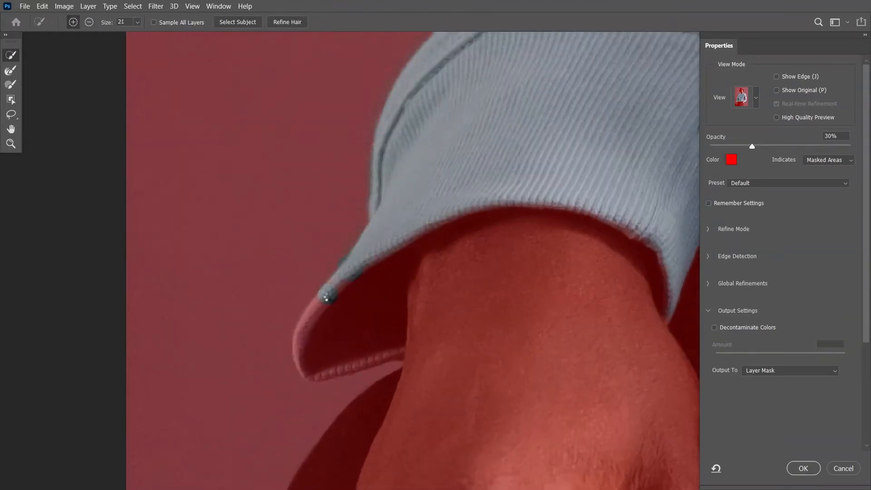
{"action": "left_click_drag", "start_coordinate": [327, 297], "coordinate": [312, 322]}
{"action": "scroll", "coordinate": [247, 367], "scroll_direction": "down", "scroll_amount": 3}
Step: Refine the selection along the sweatshirt's hem tip beside the pocketed hand using the Refine Edge Brush at size 34
{"action": "scroll", "coordinate": [307, 319], "scroll_direction": "up", "scroll_amount": 5}
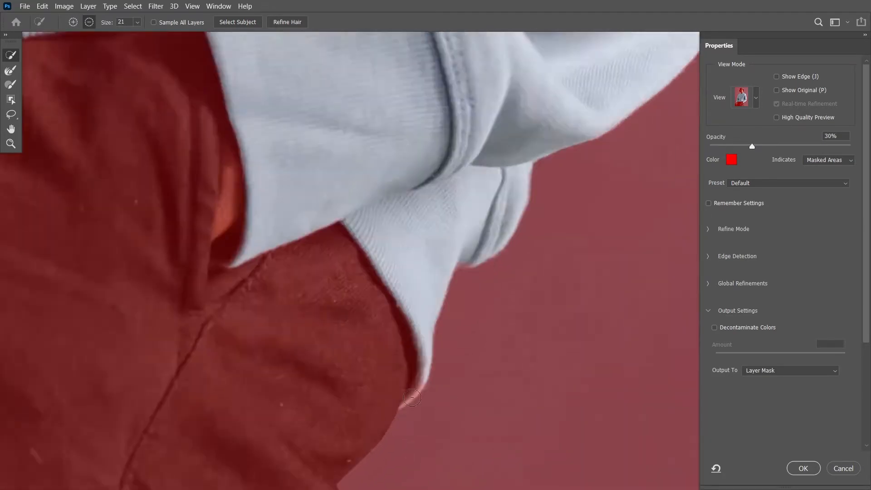
{"action": "key", "text": "r"}
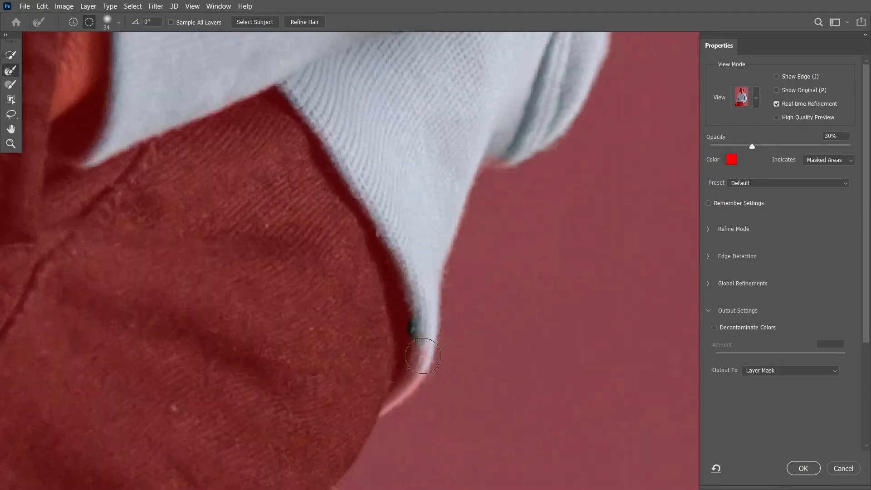
{"action": "left_click_drag", "start_coordinate": [406, 302], "coordinate": [414, 374]}
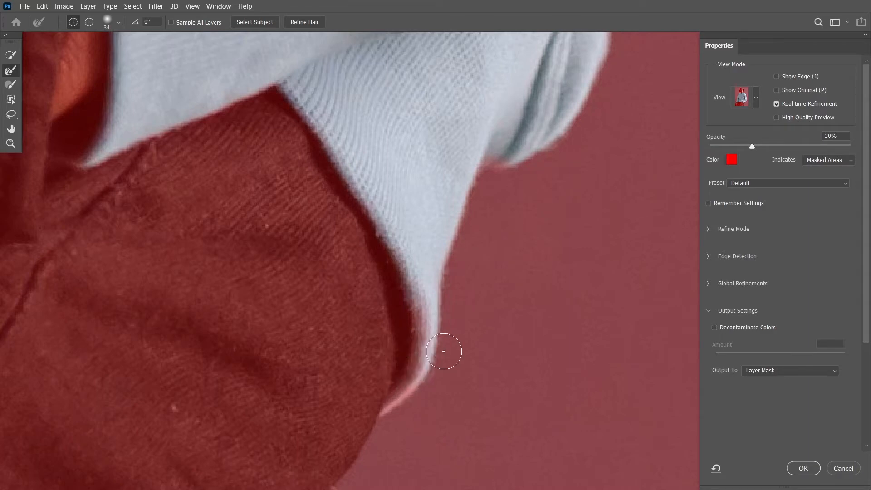
{"action": "scroll", "coordinate": [408, 395], "scroll_direction": "down", "scroll_amount": 3}
Step: Clean up the sweatshirt's outline with the Quick Selection tool, adding missed fabric and subtracting spill-over
{"action": "scroll", "coordinate": [373, 136], "scroll_direction": "up", "scroll_amount": 6}
{"action": "left_click", "coordinate": [13, 55]}
{"action": "mouse_move", "coordinate": [321, 170]}
{"action": "left_mouse_down"}
{"action": "mouse_move", "coordinate": [363, 110]}
{"action": "mouse_move", "coordinate": [331, 234]}
{"action": "left_mouse_up"}
{"action": "left_click_drag", "start_coordinate": [517, 371], "coordinate": [340, 294]}
{"action": "key", "text": "alt+shift"}
{"action": "left_click", "coordinate": [521, 334], "text": "alt"}
{"action": "mouse_move", "coordinate": [584, 297]}
{"action": "left_mouse_down"}
{"action": "mouse_move", "coordinate": [503, 297]}
{"action": "mouse_move", "coordinate": [458, 312]}
{"action": "left_mouse_up"}
{"action": "left_click_drag", "start_coordinate": [453, 334], "coordinate": [548, 301]}
{"action": "scroll", "coordinate": [517, 307], "scroll_direction": "up", "scroll_amount": 2}
{"action": "scroll", "coordinate": [518, 339], "scroll_direction": "down", "scroll_amount": 3}
{"action": "scroll", "coordinate": [518, 340], "scroll_direction": "down", "scroll_amount": 1}
Step: Subtract the neck and white undershirt from the selection along the sweatshirt's collar
{"action": "left_click", "coordinate": [253, 295], "text": "alt"}
{"action": "left_click", "coordinate": [254, 230], "text": "alt"}
{"action": "scroll", "coordinate": [255, 245], "scroll_direction": "down", "scroll_amount": 2}
{"action": "scroll", "coordinate": [445, 291], "scroll_direction": "up", "scroll_amount": 2}
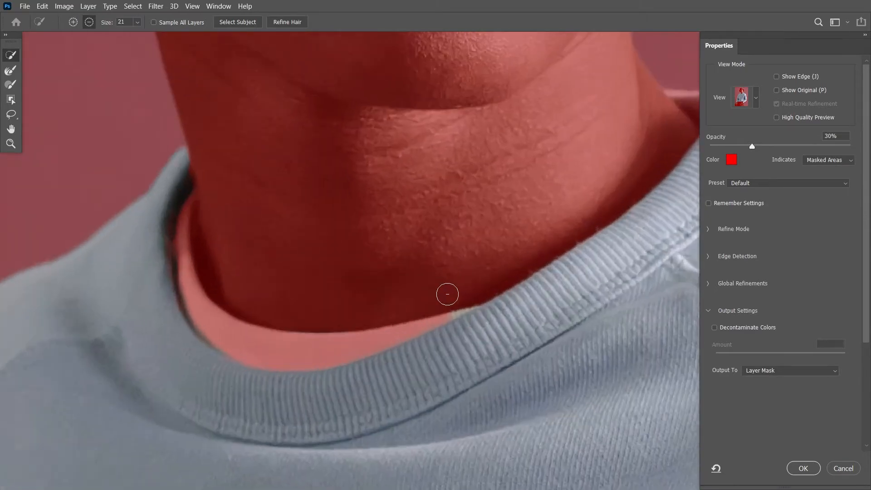
{"action": "scroll", "coordinate": [482, 292], "scroll_direction": "down", "scroll_amount": 3}
{"action": "scroll", "coordinate": [598, 183], "scroll_direction": "up", "scroll_amount": 2}
{"action": "scroll", "coordinate": [598, 184], "scroll_direction": "down", "scroll_amount": 1}
{"action": "scroll", "coordinate": [525, 202], "scroll_direction": "down", "scroll_amount": 5}
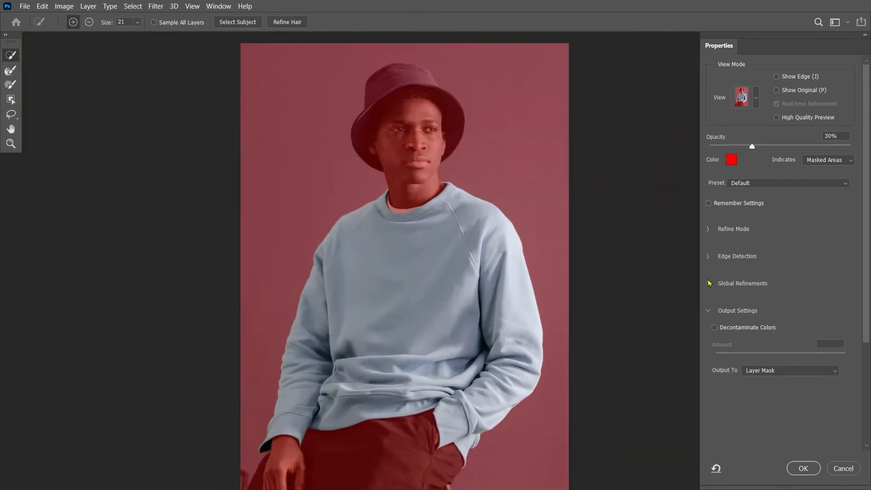
Step: Output the refined sweatshirt mask as a Selection and leave the Select and Mask workspace
{"action": "left_click", "coordinate": [766, 370]}
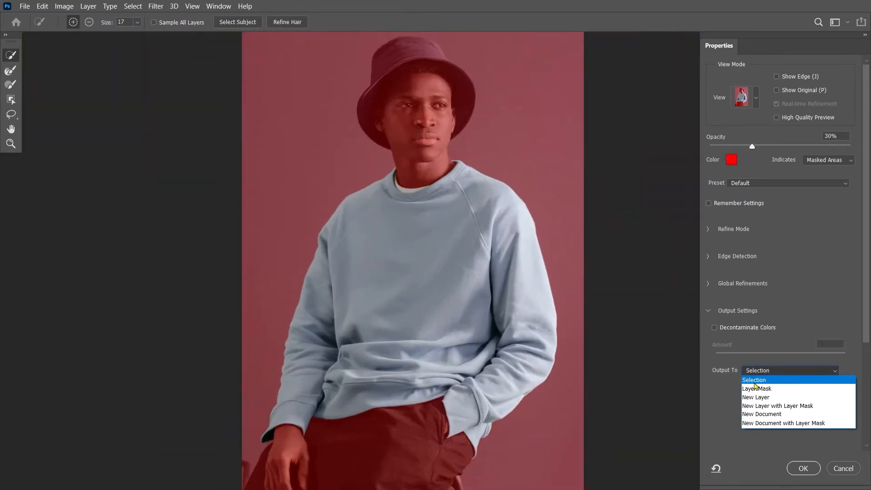
{"action": "left_click", "coordinate": [773, 383]}
{"action": "left_click", "coordinate": [776, 371]}
{"action": "left_click", "coordinate": [776, 371]}
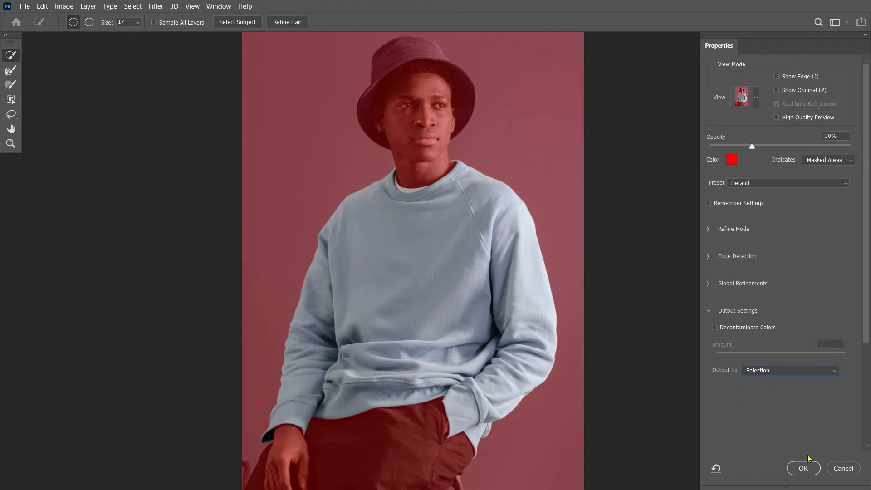
{"action": "left_click", "coordinate": [803, 469]}
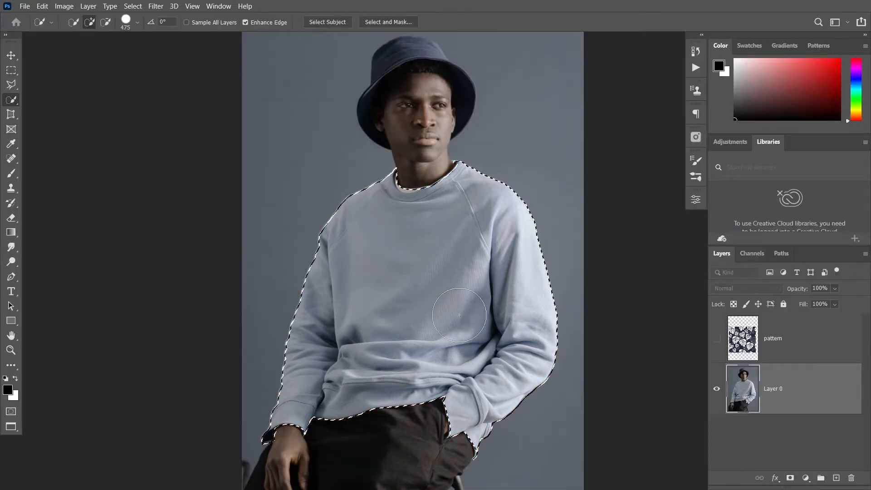
Step: Create a layer group above the pattern layer and mask it with the sweatshirt selection
{"action": "key", "text": "v"}
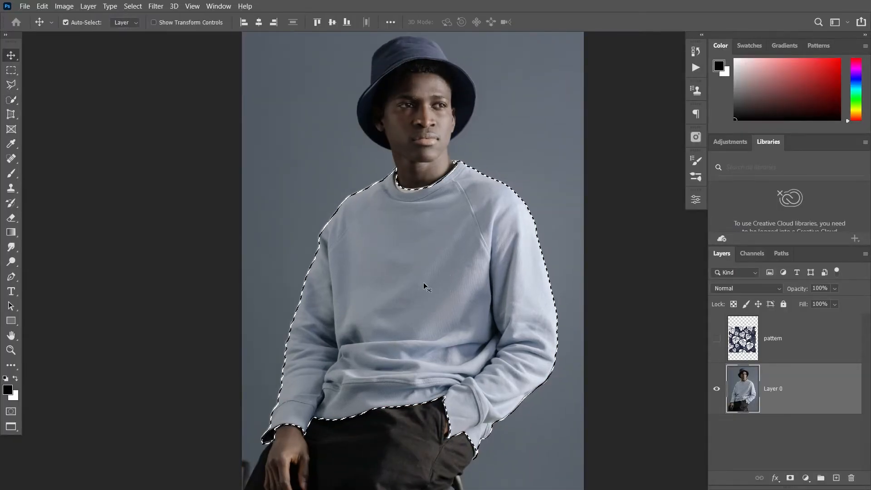
{"action": "scroll", "coordinate": [424, 279], "scroll_direction": "down", "scroll_amount": 1}
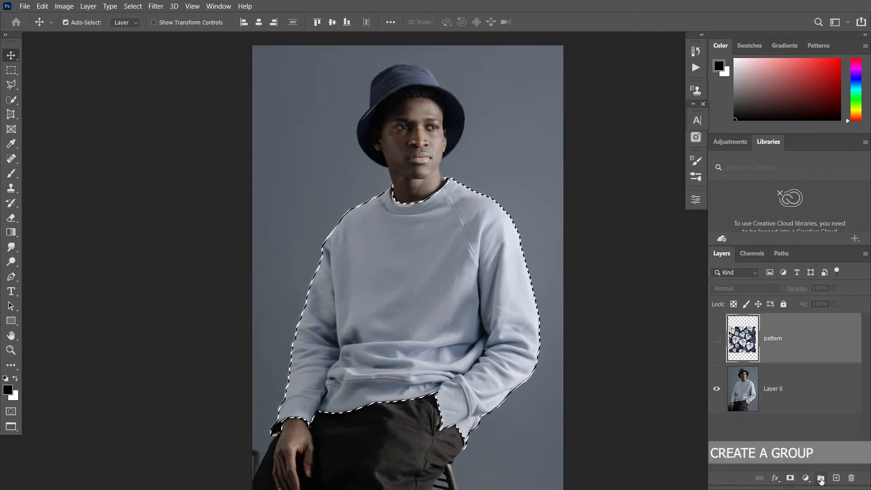
{"action": "left_click", "coordinate": [821, 479]}
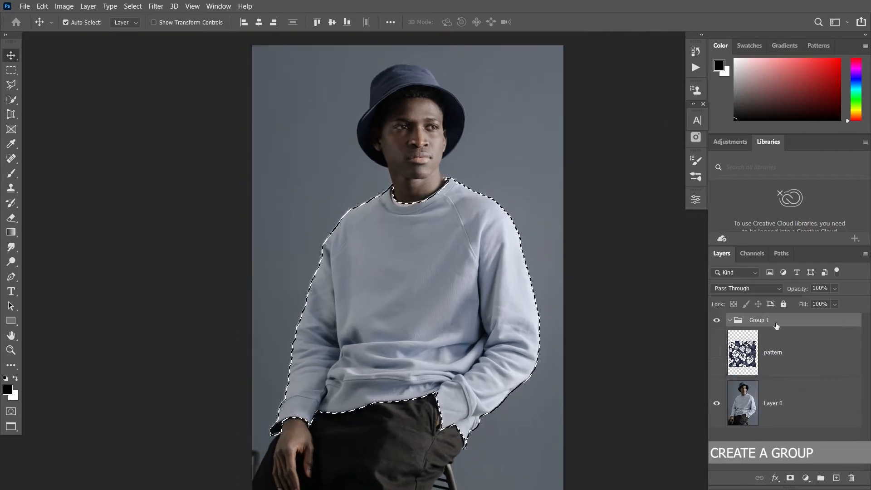
{"action": "left_click", "coordinate": [790, 477]}
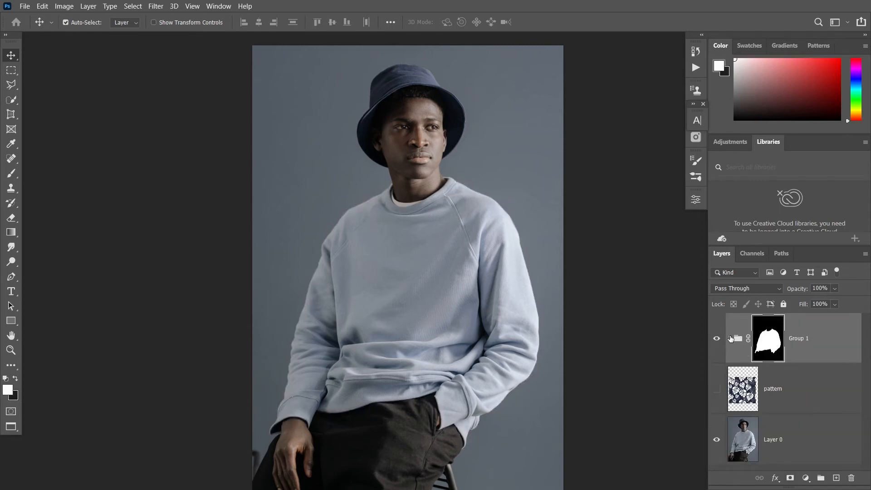
Step: Show the pattern layer and move it into Group 1 so the group's mask confines it to the sweatshirt
{"action": "left_click", "coordinate": [781, 396]}
{"action": "left_click", "coordinate": [717, 389]}
{"action": "left_click_drag", "start_coordinate": [785, 394], "coordinate": [798, 341]}
{"action": "scroll", "coordinate": [554, 342], "scroll_direction": "down", "scroll_amount": 1}
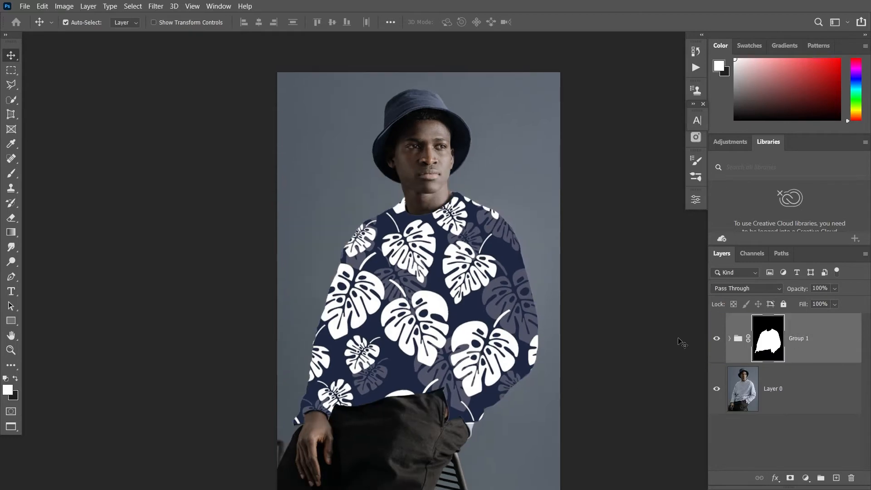
{"action": "left_click", "coordinate": [731, 338]}
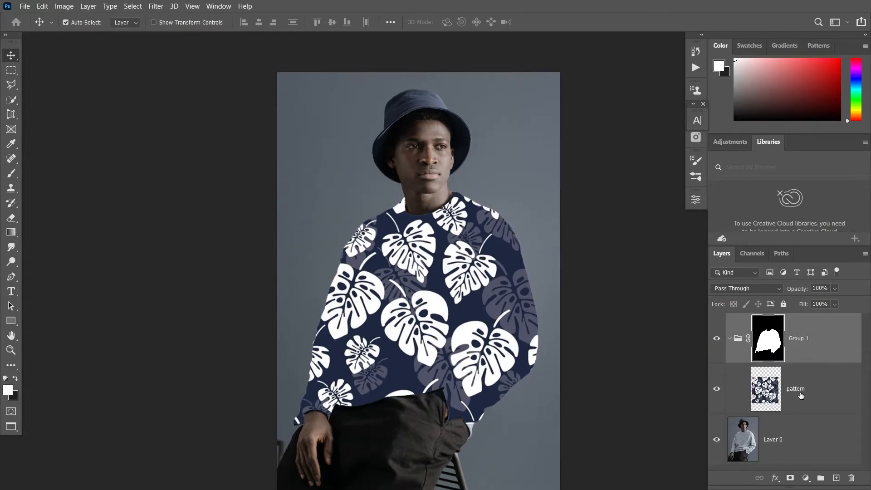
{"action": "scroll", "coordinate": [519, 320], "scroll_direction": "down", "scroll_amount": 1}
{"action": "scroll", "coordinate": [519, 320], "scroll_direction": "up", "scroll_amount": 1}
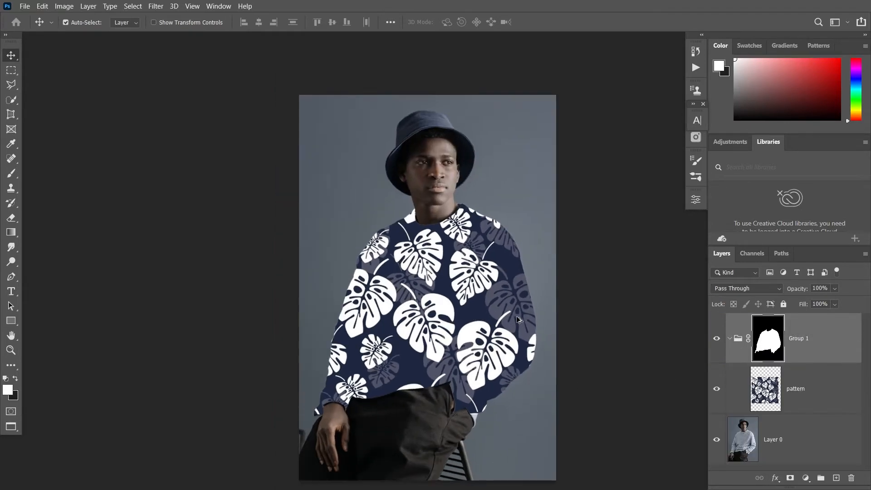
Step: Set the pattern layer's blend mode to Multiply
{"action": "left_click", "coordinate": [821, 391]}
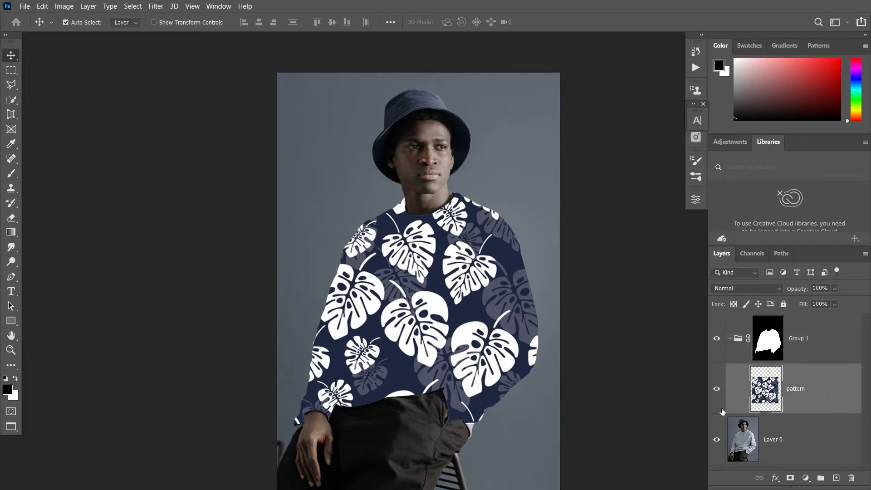
{"action": "left_click", "coordinate": [751, 289]}
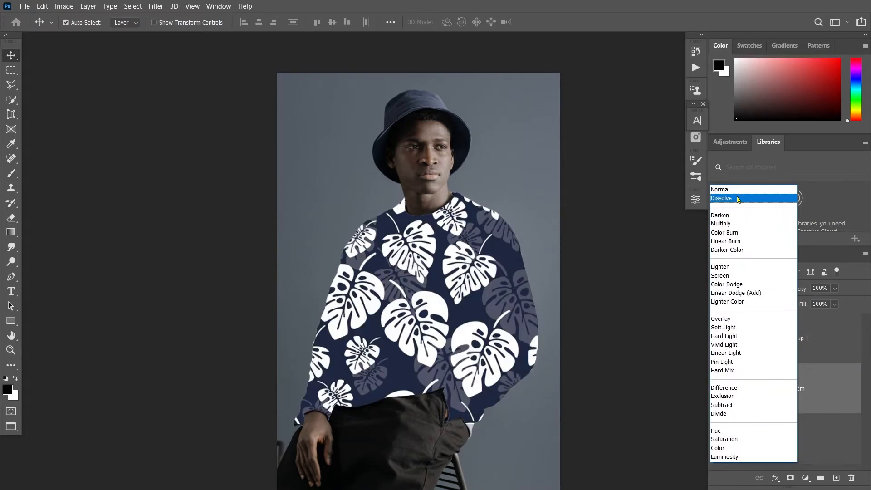
{"action": "left_click", "coordinate": [728, 224]}
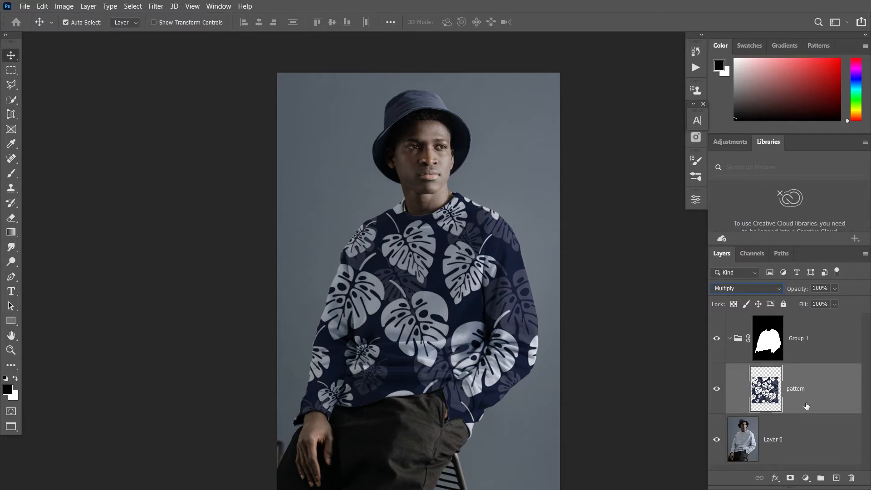
Step: Adjust the pattern layer's Blend If sliders for Underlying Layer, splitting the white slider with its upper half at 237, and apply with Multiply blending
{"action": "right_click", "coordinate": [811, 389]}
{"action": "left_click", "coordinate": [775, 368]}
{"action": "left_click_drag", "start_coordinate": [560, 129], "coordinate": [669, 74]}
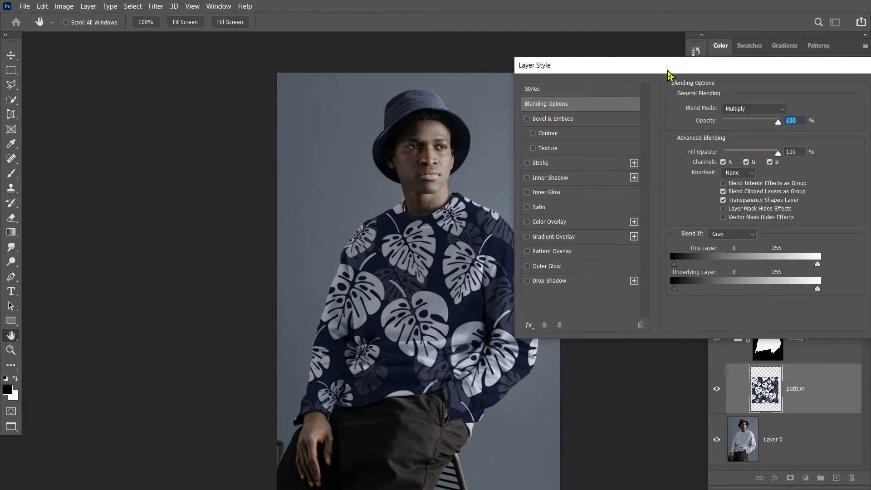
{"action": "left_click_drag", "start_coordinate": [805, 291], "coordinate": [733, 290]}
{"action": "mouse_move", "coordinate": [685, 71]}
{"action": "left_mouse_down"}
{"action": "mouse_move", "coordinate": [657, 71]}
{"action": "mouse_move", "coordinate": [676, 72]}
{"action": "left_mouse_up"}
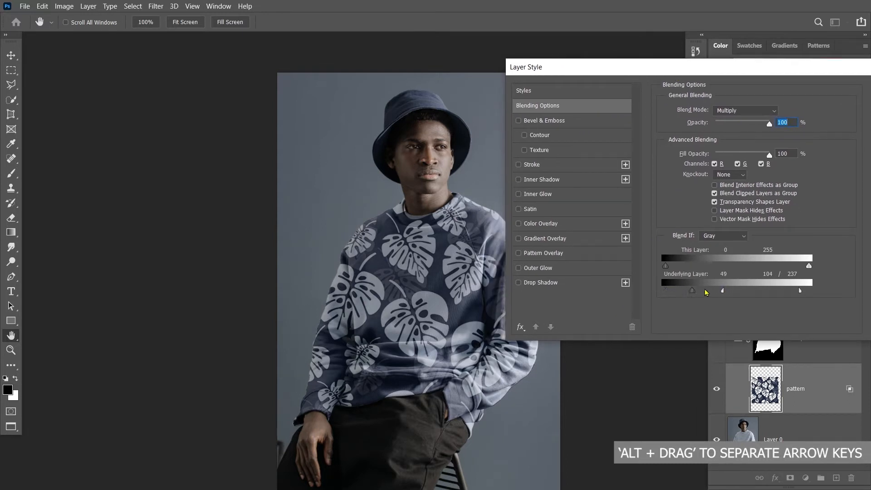
{"action": "left_click_drag", "start_coordinate": [691, 291], "coordinate": [685, 295]}
{"action": "left_click_drag", "start_coordinate": [702, 290], "coordinate": [701, 296]}
{"action": "left_click_drag", "start_coordinate": [760, 68], "coordinate": [707, 68]}
{"action": "left_click", "coordinate": [691, 109]}
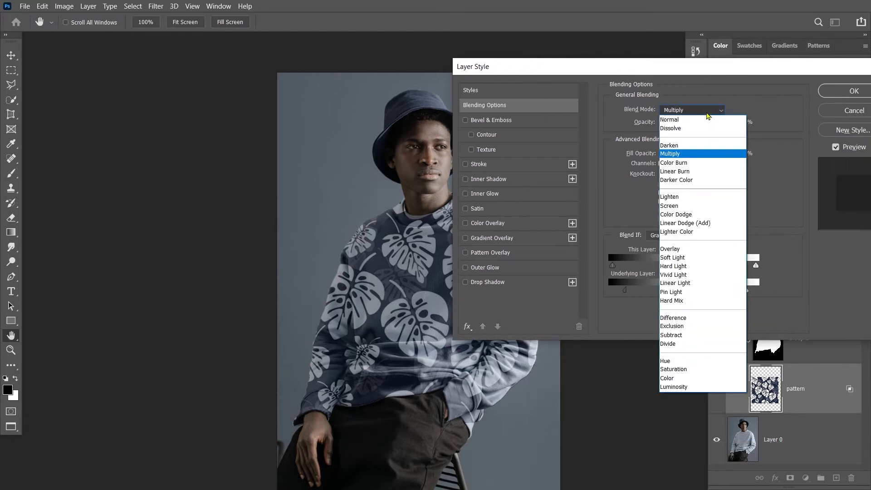
{"action": "left_click", "coordinate": [694, 156]}
{"action": "left_click", "coordinate": [853, 90]}
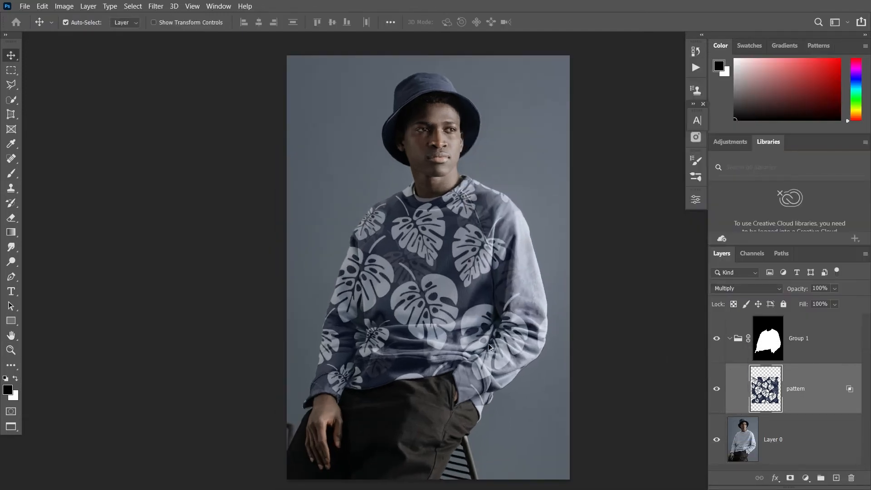
Step: Open the pattern layer in the Liquify filter
{"action": "scroll", "coordinate": [553, 288], "scroll_direction": "up", "scroll_amount": 3}
{"action": "scroll", "coordinate": [399, 325], "scroll_direction": "down", "scroll_amount": 2}
{"action": "scroll", "coordinate": [429, 322], "scroll_direction": "up", "scroll_amount": 2}
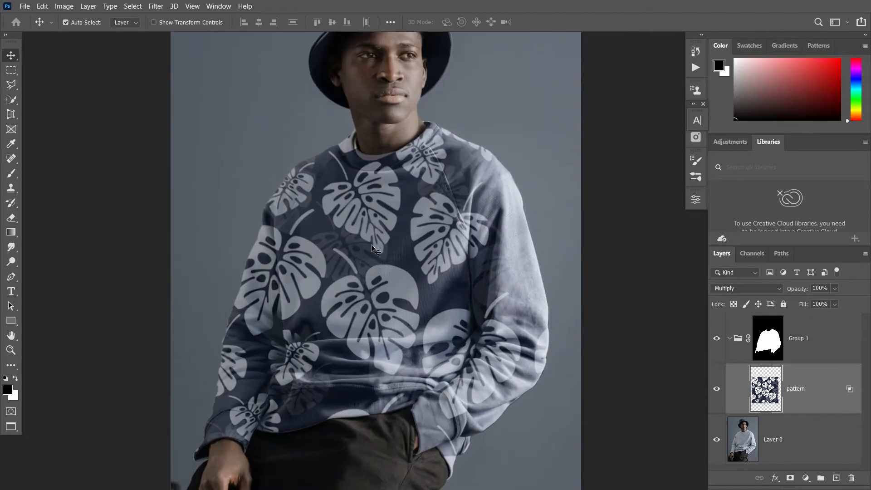
{"action": "scroll", "coordinate": [458, 301], "scroll_direction": "down", "scroll_amount": 1}
{"action": "scroll", "coordinate": [352, 324], "scroll_direction": "up", "scroll_amount": 3}
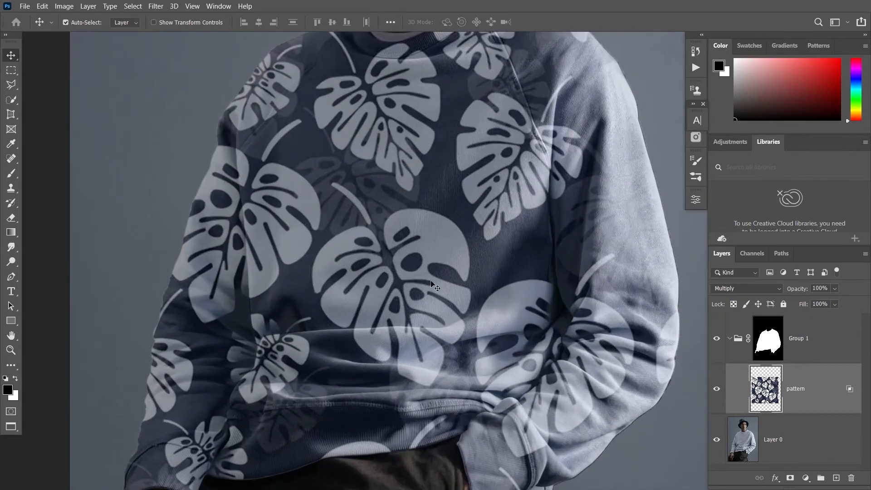
{"action": "scroll", "coordinate": [269, 269], "scroll_direction": "down", "scroll_amount": 1}
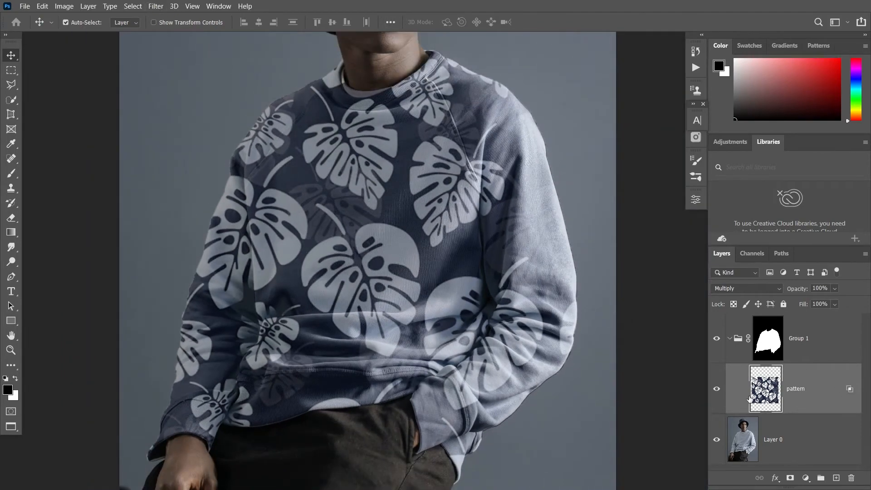
{"action": "left_click", "coordinate": [156, 6]}
{"action": "left_click", "coordinate": [176, 108]}
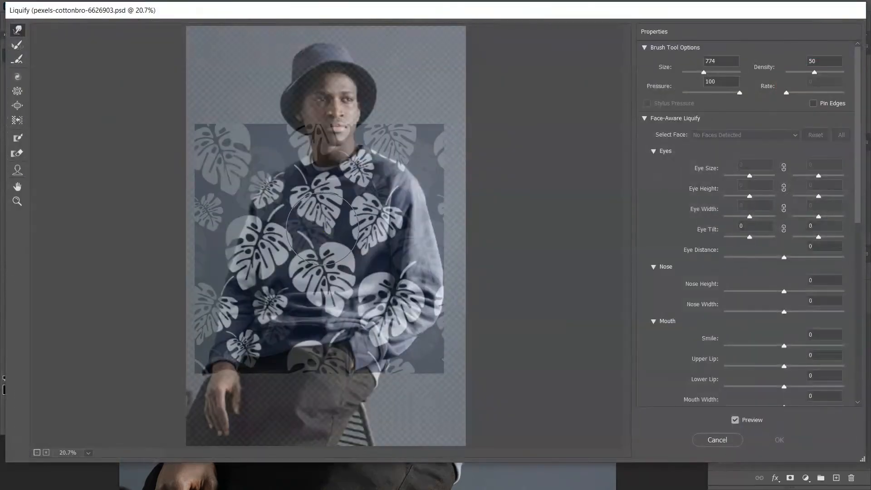
Step: Set the Liquify backdrop to show Layer 0 in In Front mode at 88 opacity
{"action": "scroll", "coordinate": [328, 224], "scroll_direction": "up", "scroll_amount": 1}
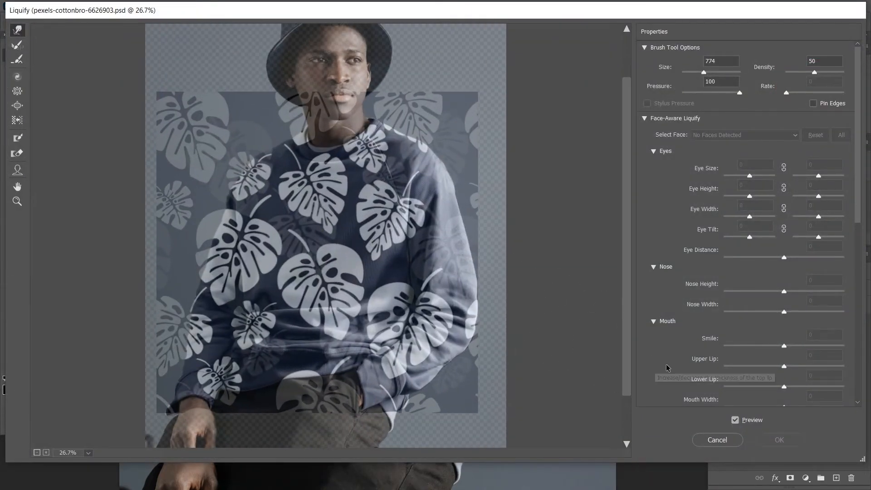
{"action": "scroll", "coordinate": [646, 359], "scroll_direction": "down", "scroll_amount": 10}
{"action": "left_click_drag", "start_coordinate": [761, 369], "coordinate": [765, 367]}
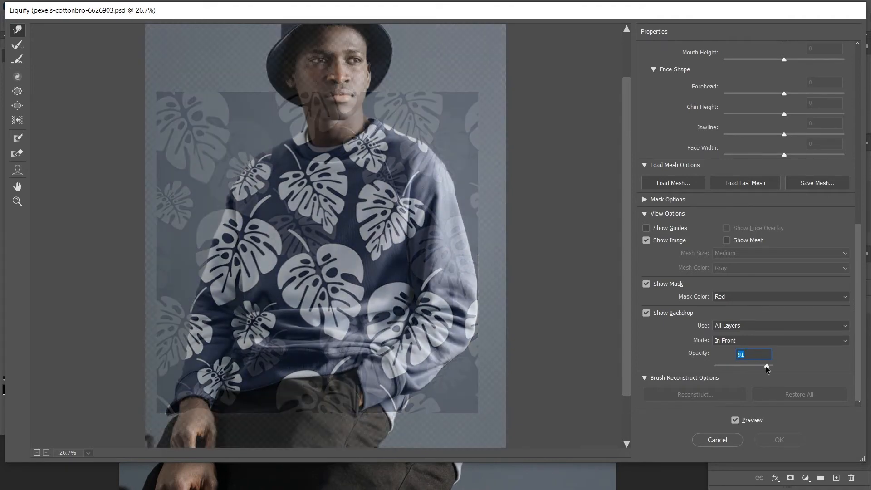
{"action": "left_click", "coordinate": [744, 328]}
{"action": "left_click", "coordinate": [744, 328]}
{"action": "left_click", "coordinate": [745, 328]}
{"action": "left_click", "coordinate": [751, 343]}
{"action": "key", "text": "alt"}
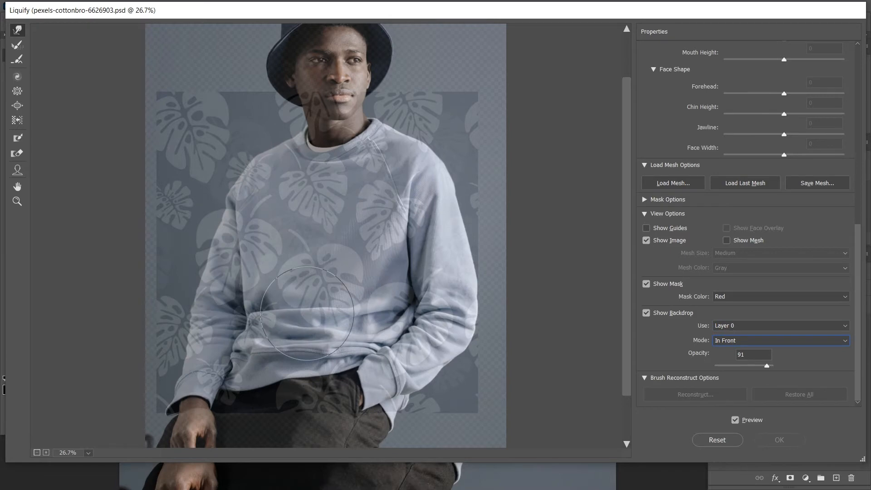
{"action": "scroll", "coordinate": [307, 313], "scroll_direction": "up", "scroll_amount": 2}
{"action": "mouse_move", "coordinate": [767, 365]}
{"action": "left_mouse_down"}
{"action": "mouse_move", "coordinate": [757, 366]}
{"action": "mouse_move", "coordinate": [777, 359]}
{"action": "mouse_move", "coordinate": [765, 366]}
{"action": "left_mouse_up"}
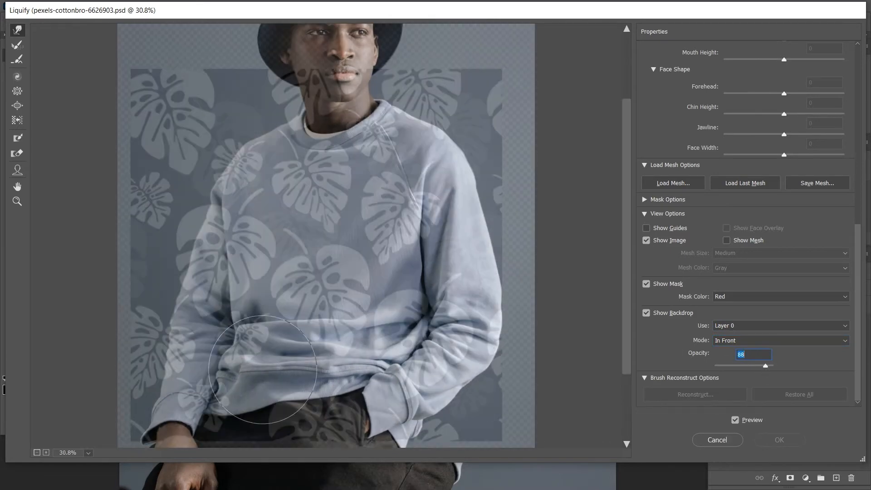
Step: Warp the pattern with the Forward Warp tool to follow the folds at the waist and the seam on the chest
{"action": "scroll", "coordinate": [262, 369], "scroll_direction": "up", "scroll_amount": 1}
{"action": "left_click_drag", "start_coordinate": [324, 308], "coordinate": [332, 371]}
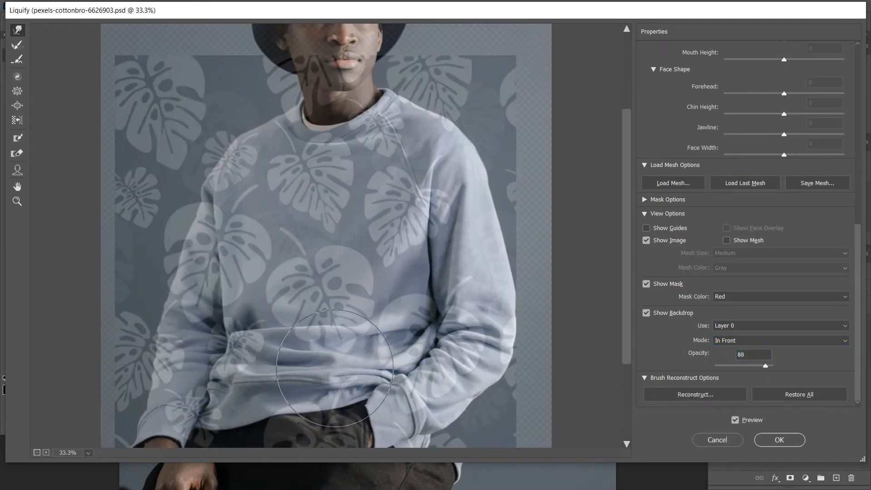
{"action": "mouse_move", "coordinate": [387, 390]}
{"action": "left_mouse_down"}
{"action": "mouse_move", "coordinate": [461, 318]}
{"action": "mouse_move", "coordinate": [409, 403]}
{"action": "mouse_move", "coordinate": [425, 331]}
{"action": "mouse_move", "coordinate": [379, 363]}
{"action": "mouse_move", "coordinate": [397, 389]}
{"action": "mouse_move", "coordinate": [391, 333]}
{"action": "mouse_move", "coordinate": [418, 375]}
{"action": "mouse_move", "coordinate": [457, 379]}
{"action": "mouse_move", "coordinate": [415, 394]}
{"action": "left_mouse_up"}
{"action": "left_click_drag", "start_coordinate": [429, 275], "coordinate": [414, 225]}
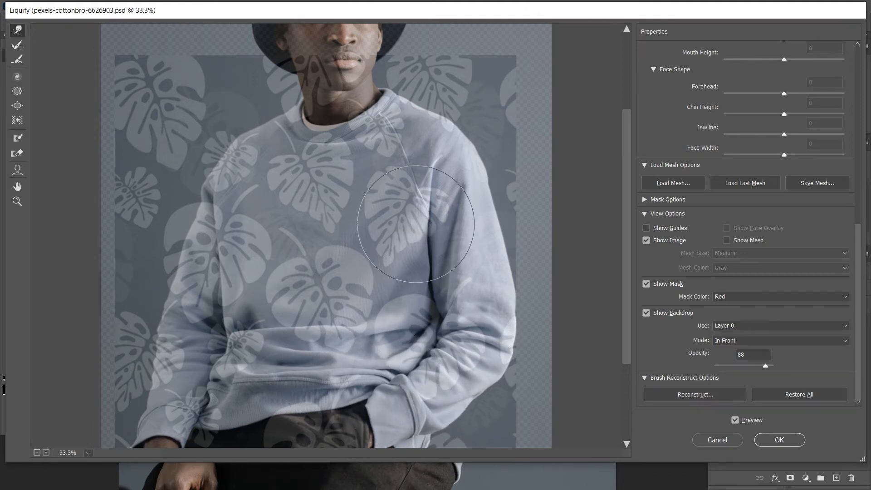
Step: Resize the warp brush, push the pattern along the sleeve beside the bare hand and at the collar, and apply Liquify
{"action": "left_click_drag", "start_coordinate": [298, 295], "coordinate": [285, 295]}
{"action": "left_click_drag", "start_coordinate": [207, 245], "coordinate": [185, 245]}
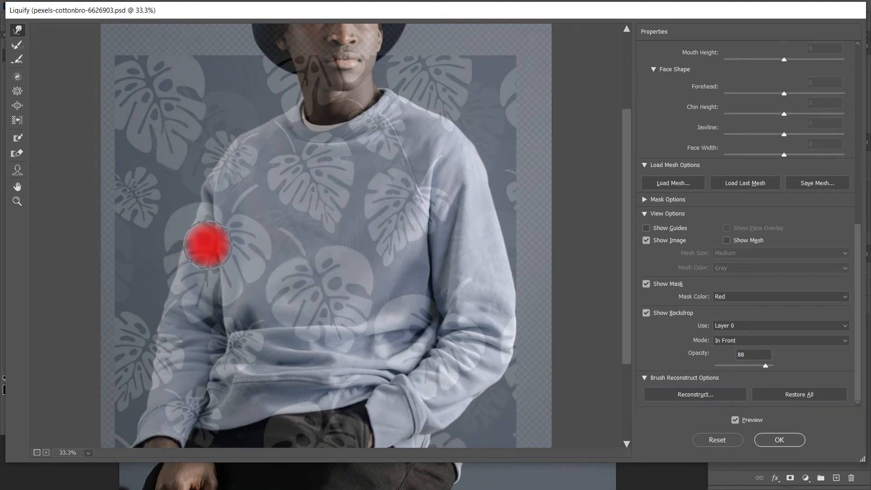
{"action": "left_click_drag", "start_coordinate": [187, 176], "coordinate": [213, 176]}
{"action": "mouse_move", "coordinate": [123, 220]}
{"action": "left_mouse_down"}
{"action": "mouse_move", "coordinate": [135, 217]}
{"action": "mouse_move", "coordinate": [140, 226]}
{"action": "mouse_move", "coordinate": [145, 258]}
{"action": "mouse_move", "coordinate": [136, 388]}
{"action": "left_mouse_up"}
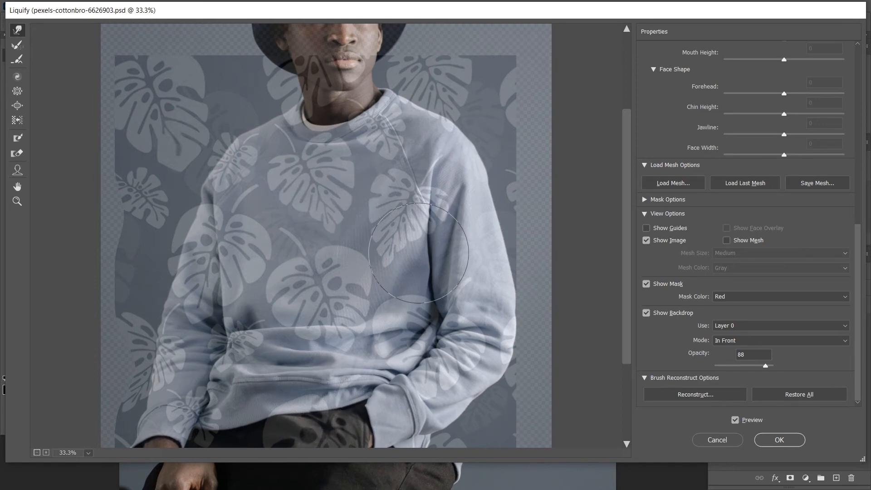
{"action": "scroll", "coordinate": [418, 253], "scroll_direction": "down", "scroll_amount": 1}
{"action": "left_click_drag", "start_coordinate": [389, 139], "coordinate": [389, 133]}
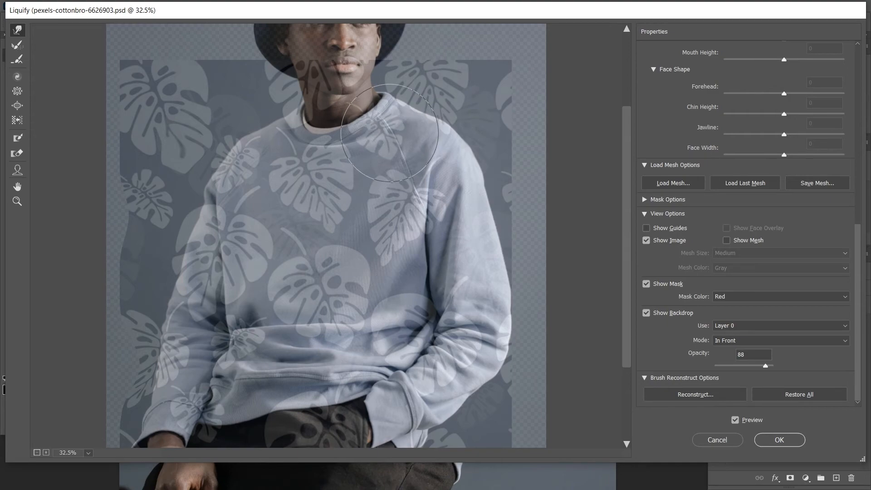
{"action": "left_click", "coordinate": [764, 441]}
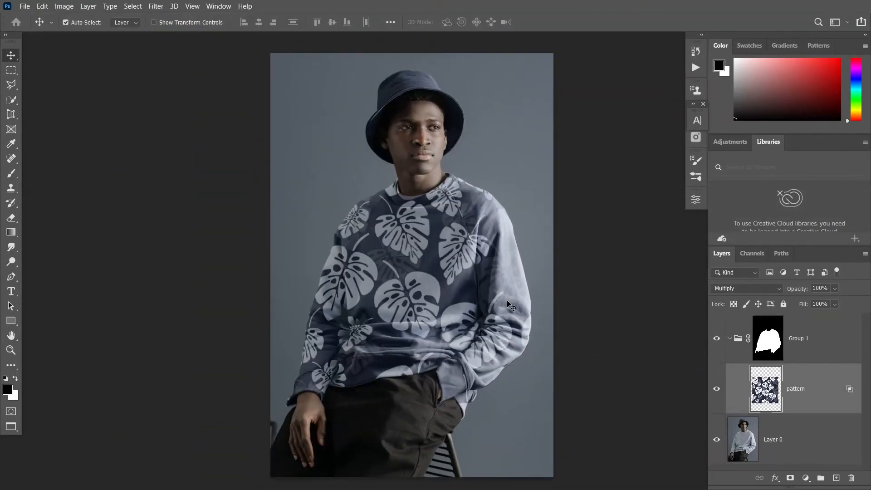
Step: Add a Brightness/Contrast adjustment layer above the pattern layer with brightness -7 and contrast 51
{"action": "left_click", "coordinate": [806, 478]}
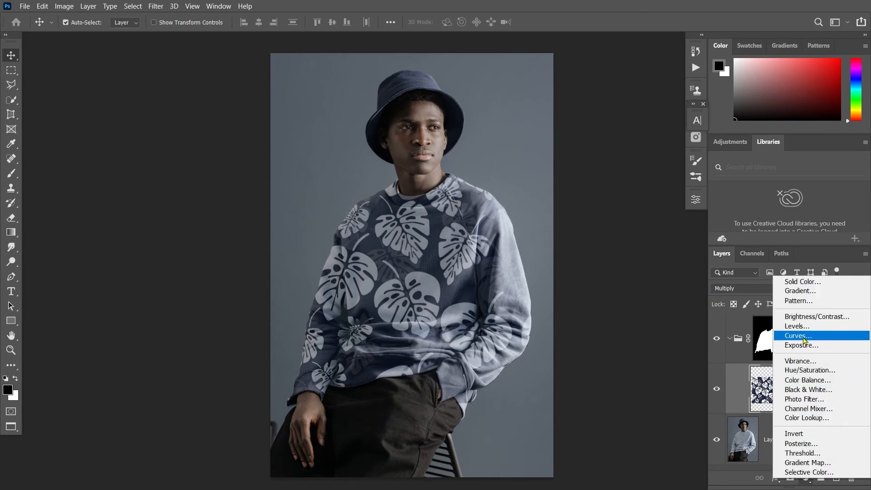
{"action": "left_click", "coordinate": [803, 319]}
{"action": "scroll", "coordinate": [474, 320], "scroll_direction": "up", "scroll_amount": 3}
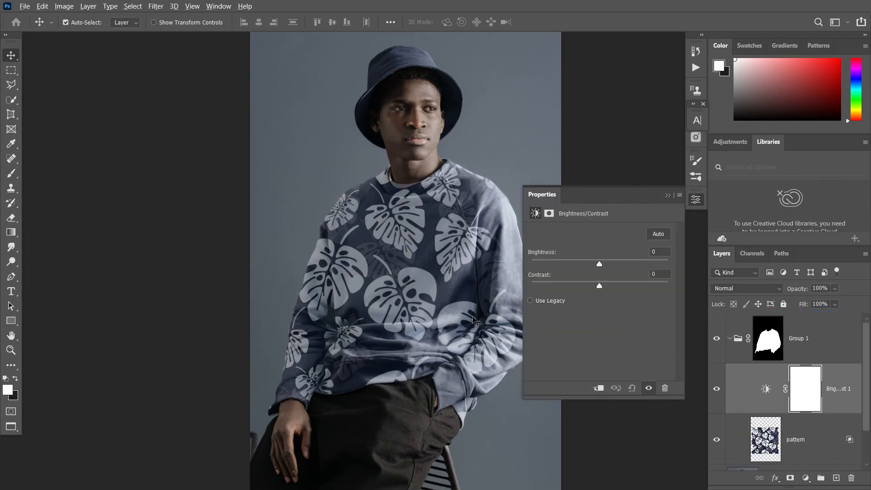
{"action": "mouse_move", "coordinate": [598, 266]}
{"action": "left_mouse_down"}
{"action": "mouse_move", "coordinate": [578, 265]}
{"action": "mouse_move", "coordinate": [589, 265]}
{"action": "left_mouse_up"}
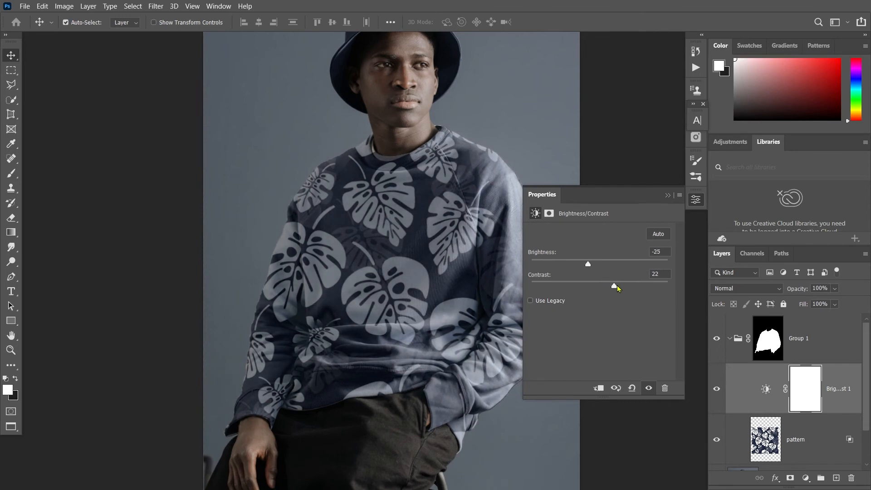
{"action": "left_click_drag", "start_coordinate": [592, 265], "coordinate": [598, 266]}
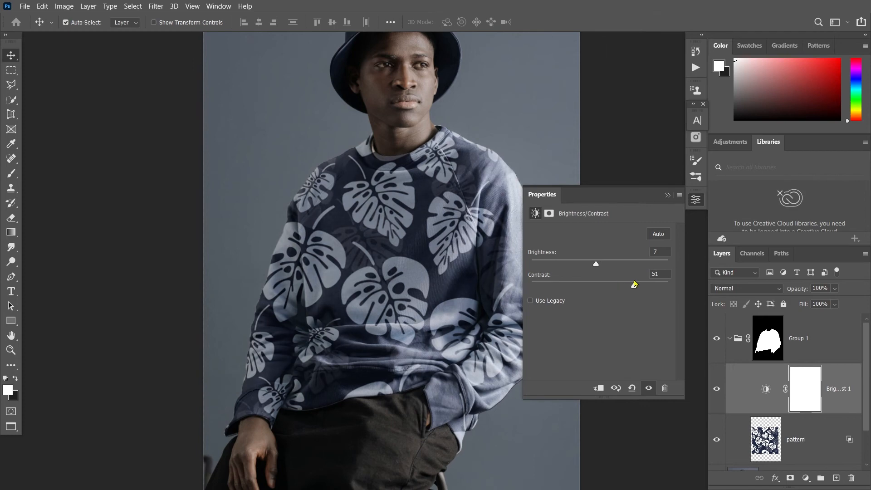
Step: Set the Brightness/Contrast layer's opacity to 65% and collapse Group 1
{"action": "left_click", "coordinate": [668, 196]}
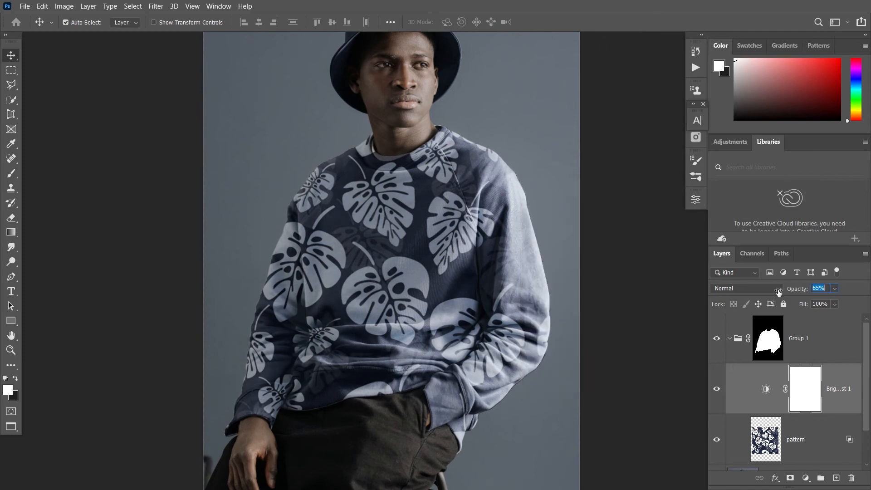
{"action": "left_click", "coordinate": [712, 400]}
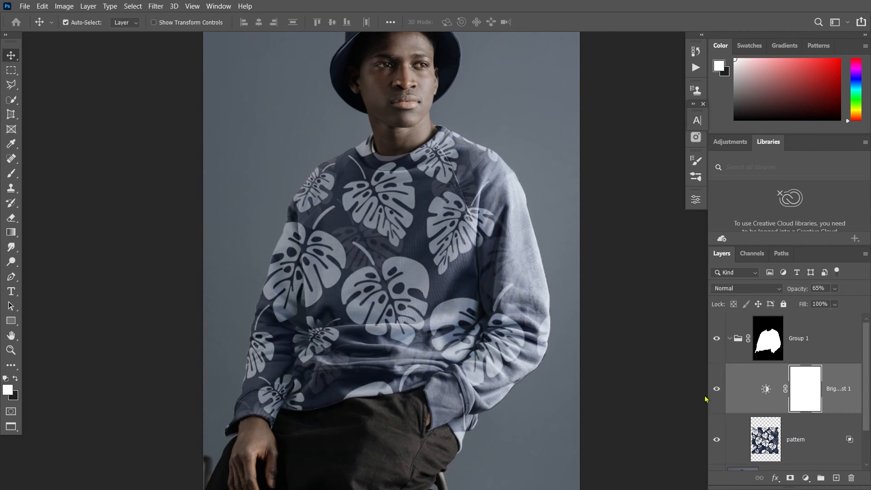
{"action": "scroll", "coordinate": [451, 231], "scroll_direction": "down", "scroll_amount": 5}
{"action": "scroll", "coordinate": [451, 232], "scroll_direction": "up", "scroll_amount": 4}
{"action": "scroll", "coordinate": [451, 232], "scroll_direction": "down", "scroll_amount": 2}
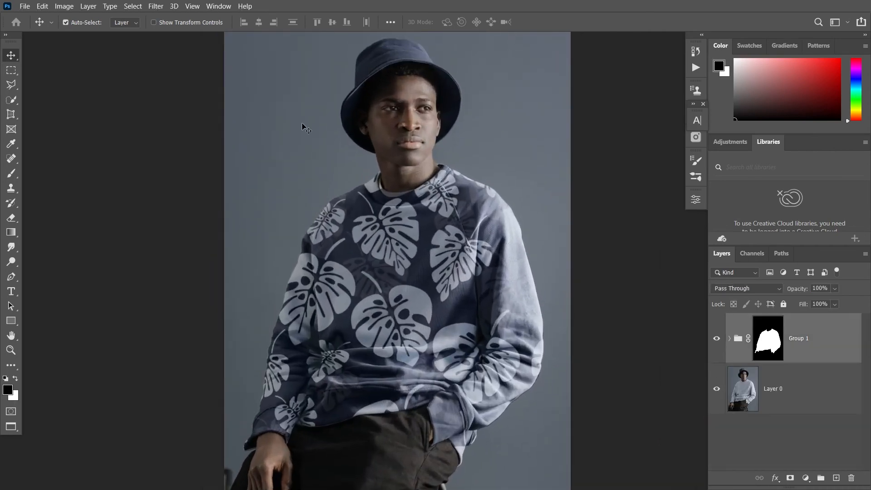
Step: Slightly feather Group 1's layer mask to soften the pattern's jagged edge along the sweatshirt outline
{"action": "scroll", "coordinate": [317, 210], "scroll_direction": "up", "scroll_amount": 10}
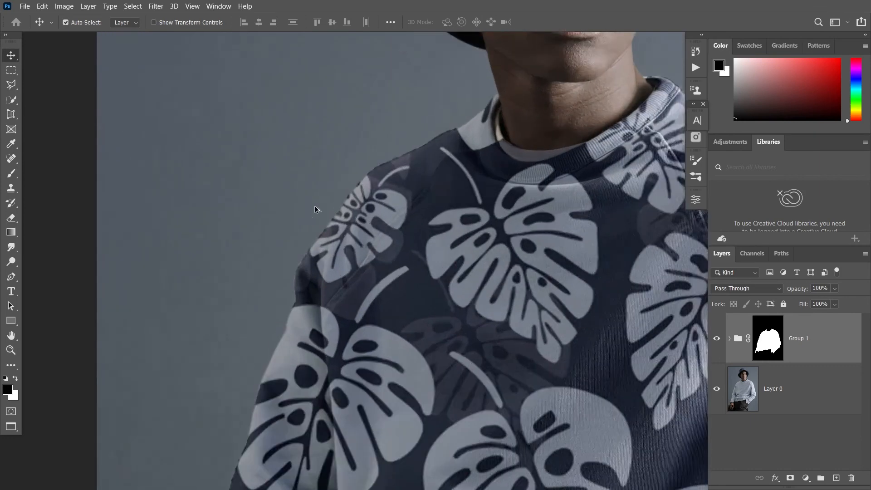
{"action": "scroll", "coordinate": [531, 76], "scroll_direction": "down", "scroll_amount": 5}
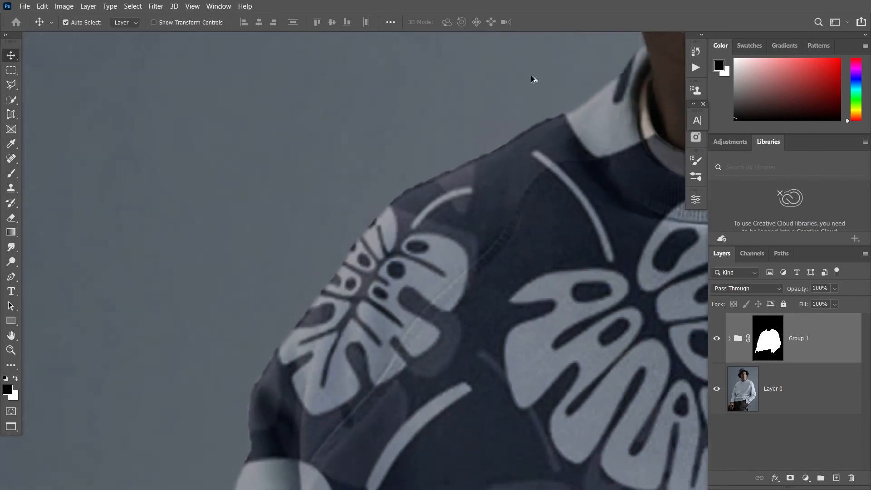
{"action": "scroll", "coordinate": [418, 249], "scroll_direction": "up", "scroll_amount": 4}
{"action": "left_click", "coordinate": [782, 340]}
{"action": "scroll", "coordinate": [679, 301], "scroll_direction": "down", "scroll_amount": 1}
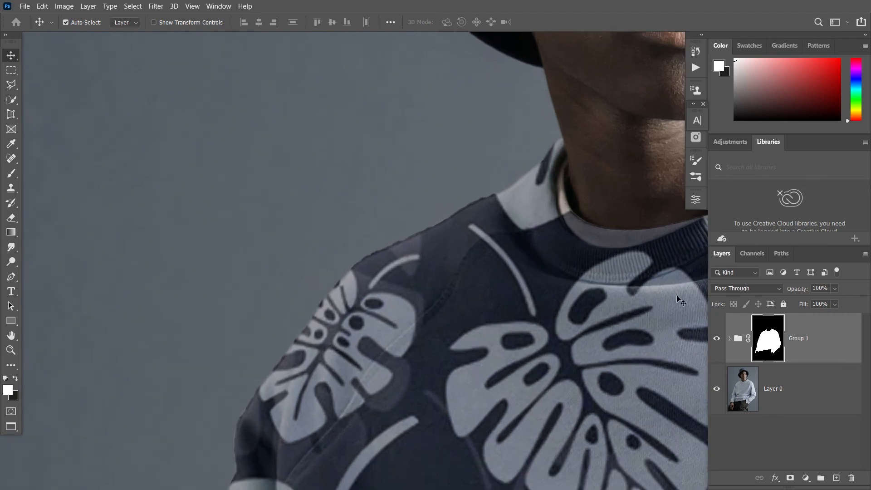
{"action": "left_click", "coordinate": [695, 200]}
{"action": "mouse_move", "coordinate": [548, 310]}
{"action": "left_mouse_down"}
{"action": "mouse_move", "coordinate": [562, 311]}
{"action": "mouse_move", "coordinate": [549, 309]}
{"action": "left_mouse_up"}
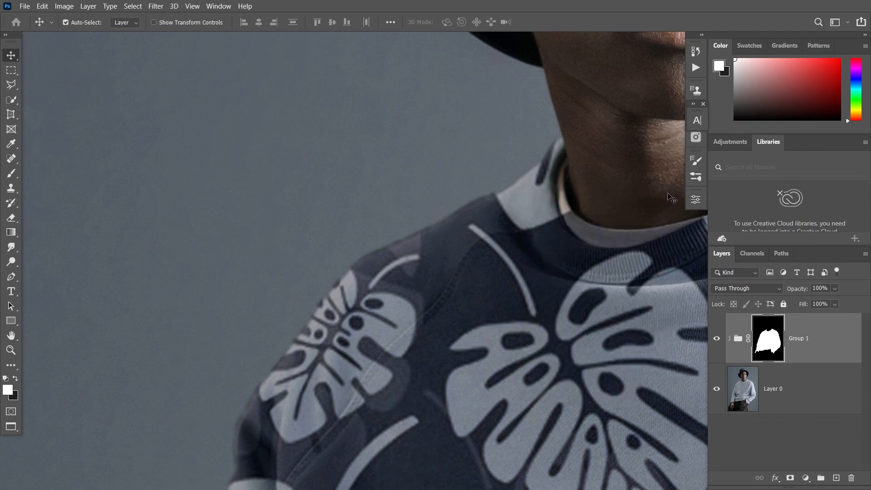
{"action": "scroll", "coordinate": [313, 265], "scroll_direction": "down", "scroll_amount": 8}
{"action": "scroll", "coordinate": [469, 317], "scroll_direction": "up", "scroll_amount": 1}
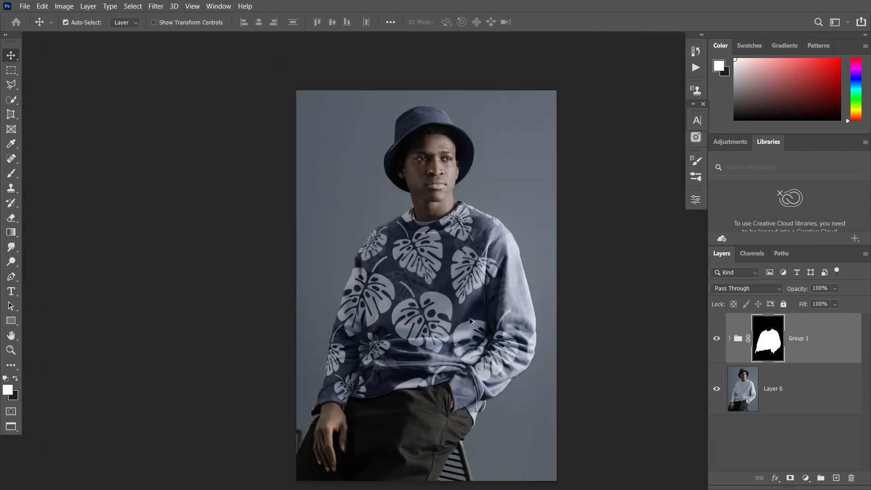
{"action": "scroll", "coordinate": [472, 323], "scroll_direction": "up", "scroll_amount": 1}
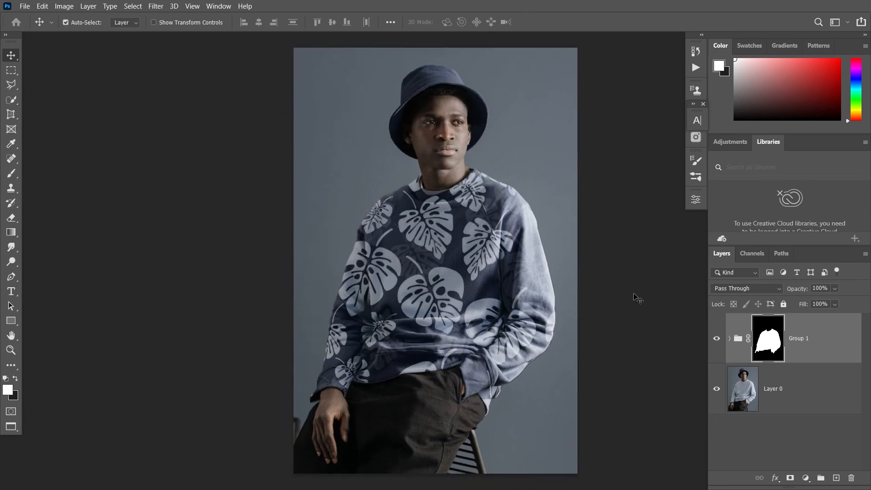